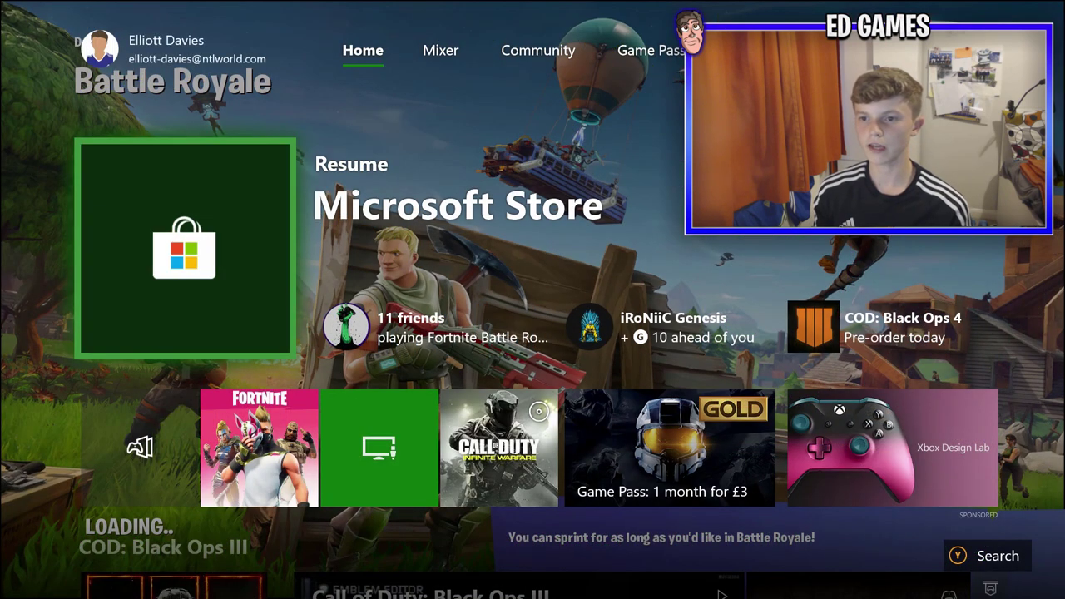
Browse the dashboard between Home, the Microsoft Store item and the signed-in profile
{"action": "key", "text": "Down"}
{"action": "key", "text": "Up"}
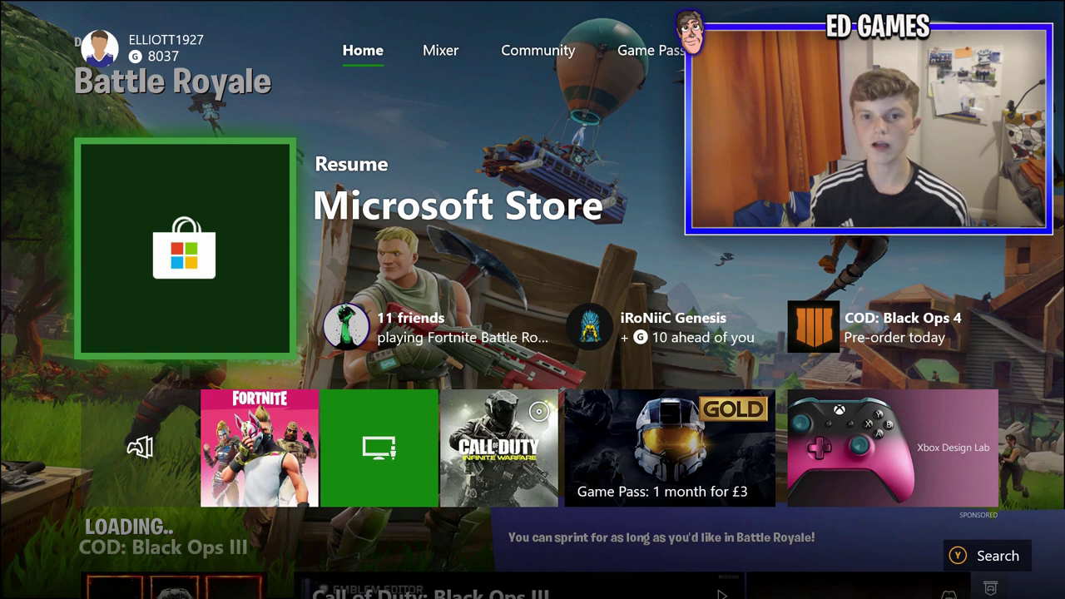
{"action": "key", "text": "Up"}
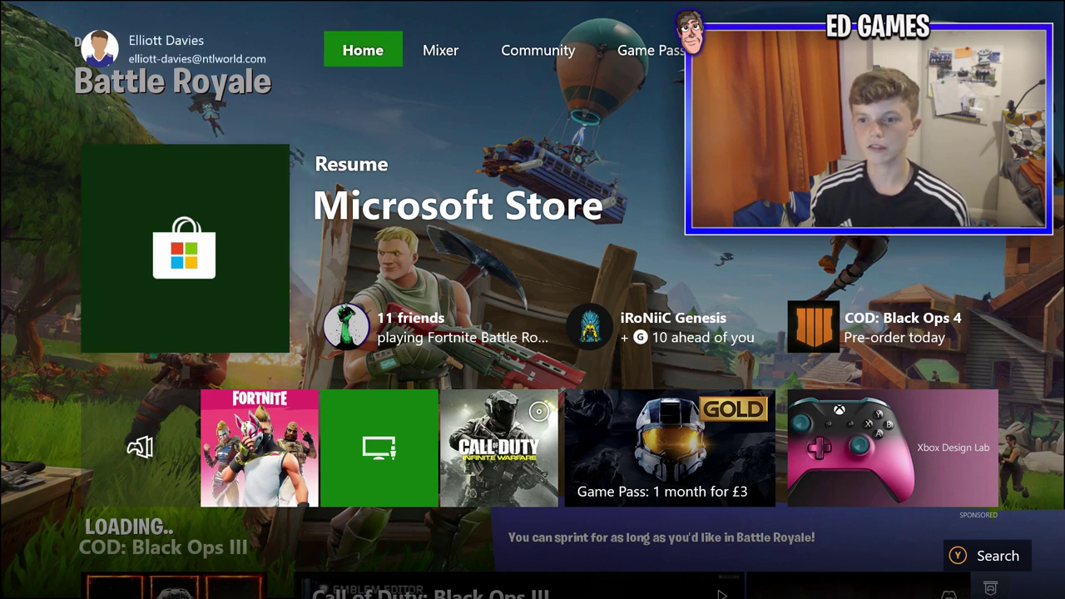
{"action": "key", "text": "Down"}
{"action": "key", "text": "Up"}
{"action": "key", "text": "Down"}
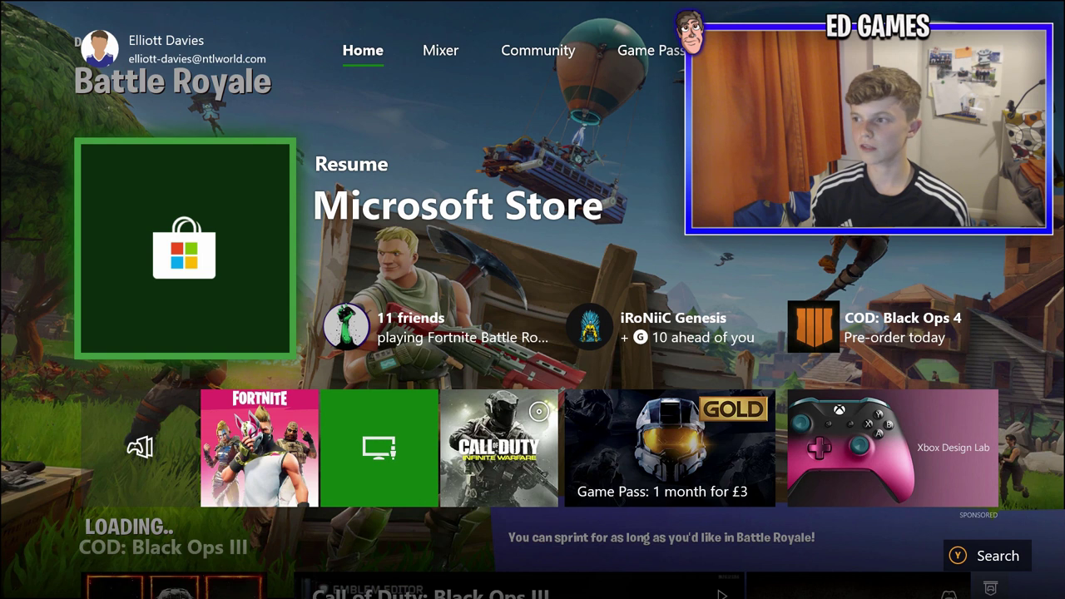
{"action": "key", "text": "Up"}
{"action": "key", "text": "Left"}
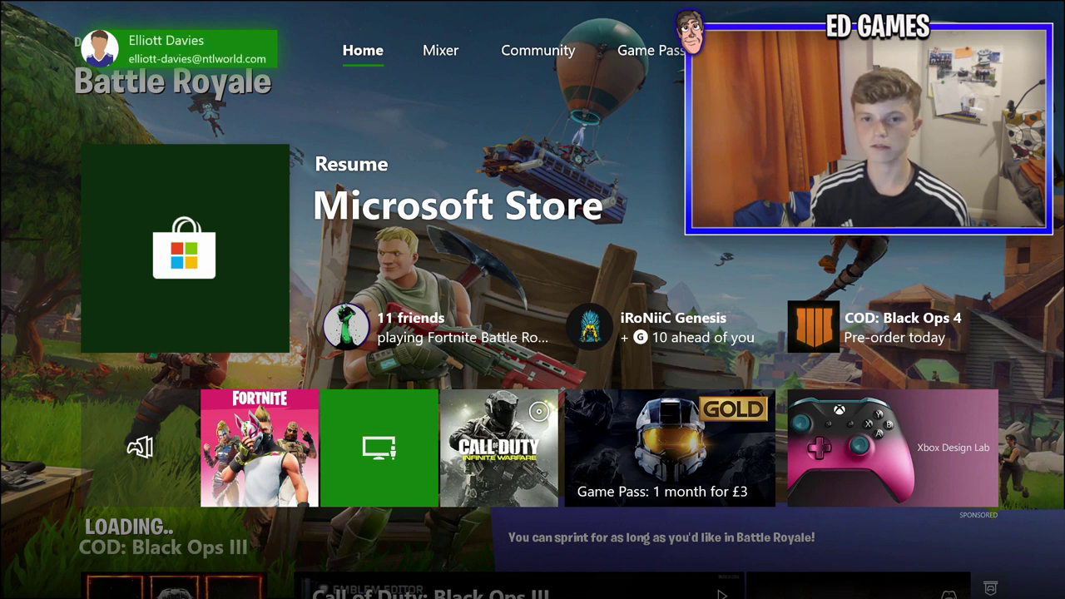
Look through the Guide's sign-in and account options, then return to the dashboard Home
{"action": "key", "text": "Left"}
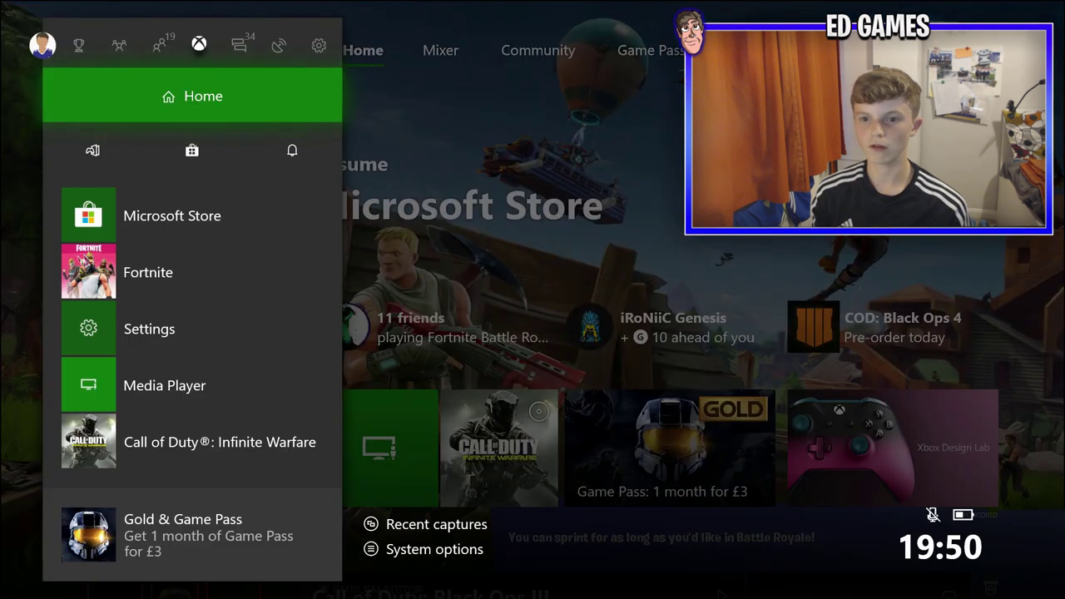
{"action": "key", "text": "Left"}
{"action": "key", "text": "Left"}
{"action": "key", "text": "Left"}
{"action": "key", "text": "Left"}
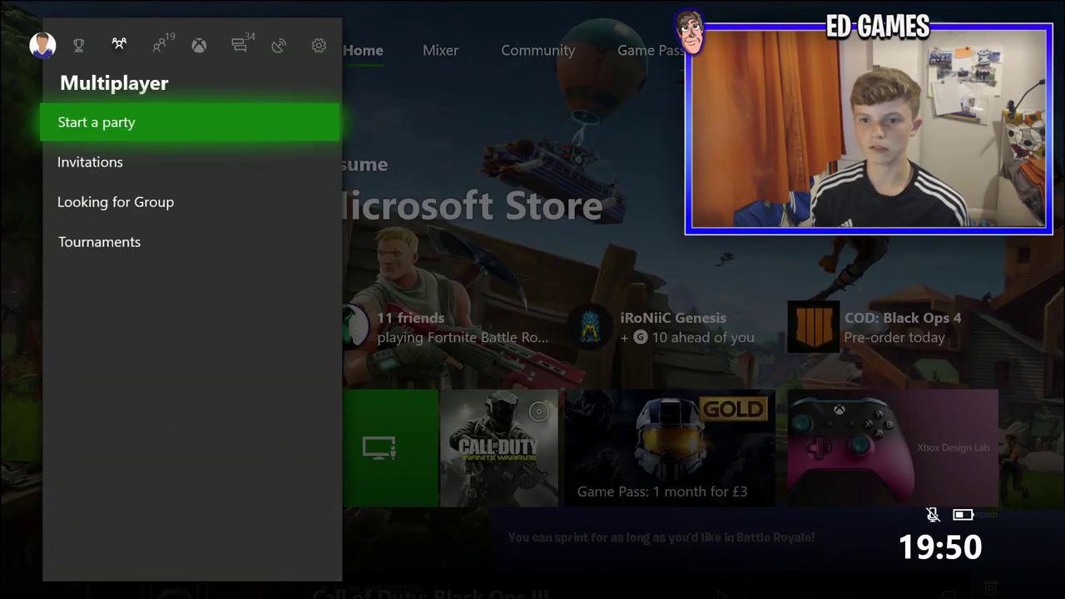
{"action": "key", "text": "Down"}
{"action": "key", "text": "Down"}
{"action": "key", "text": "Up"}
{"action": "key", "text": "Down"}
{"action": "key", "text": "Down"}
{"action": "key", "text": "Down"}
{"action": "key", "text": "Up"}
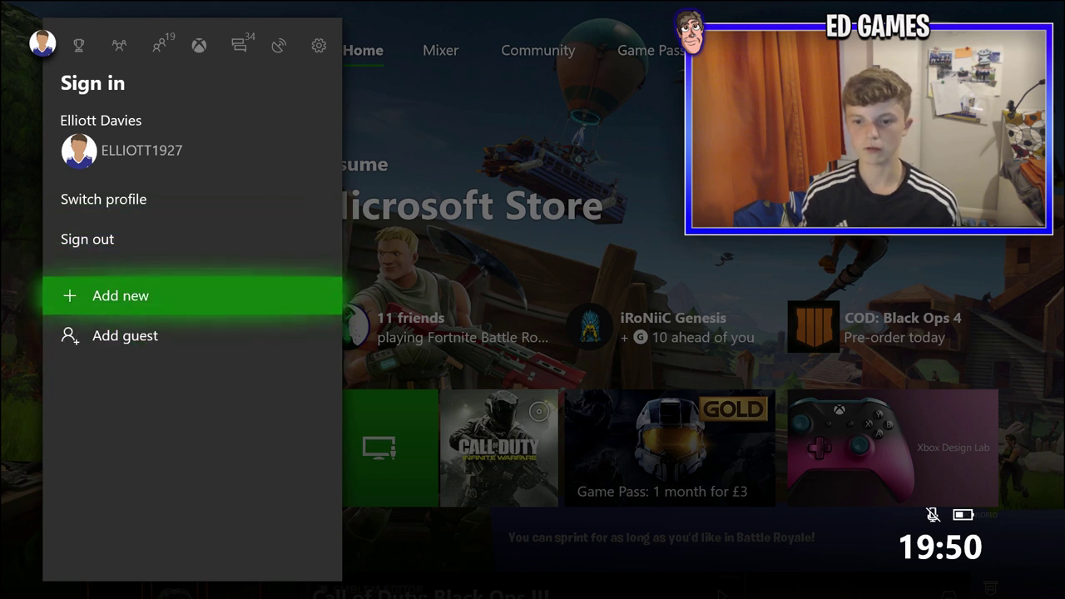
{"action": "key", "text": "Escape"}
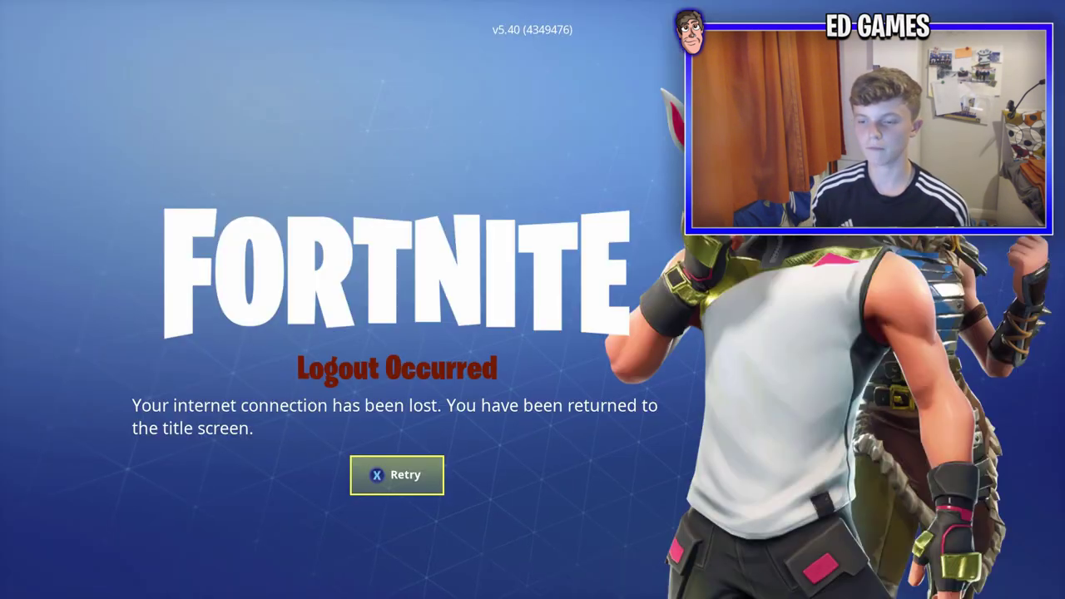
{"action": "key", "text": "super"}
{"action": "key", "text": "Return"}
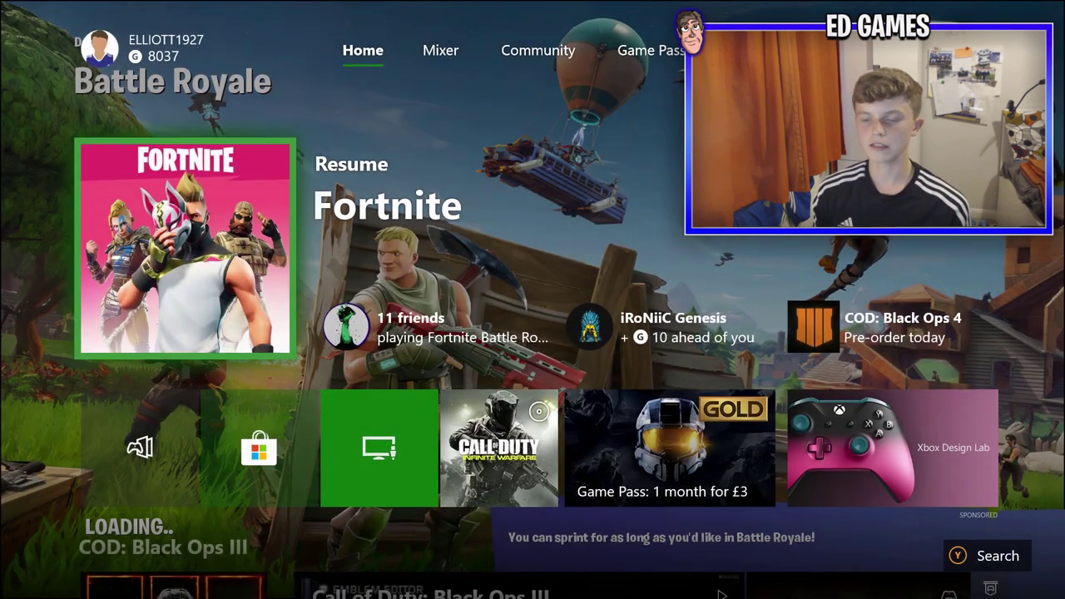
Check the Fortnite tile and the 11 friends currently playing it
{"action": "key", "text": "Up"}
{"action": "key", "text": "Down"}
{"action": "key", "text": "Up"}
{"action": "key", "text": "Down"}
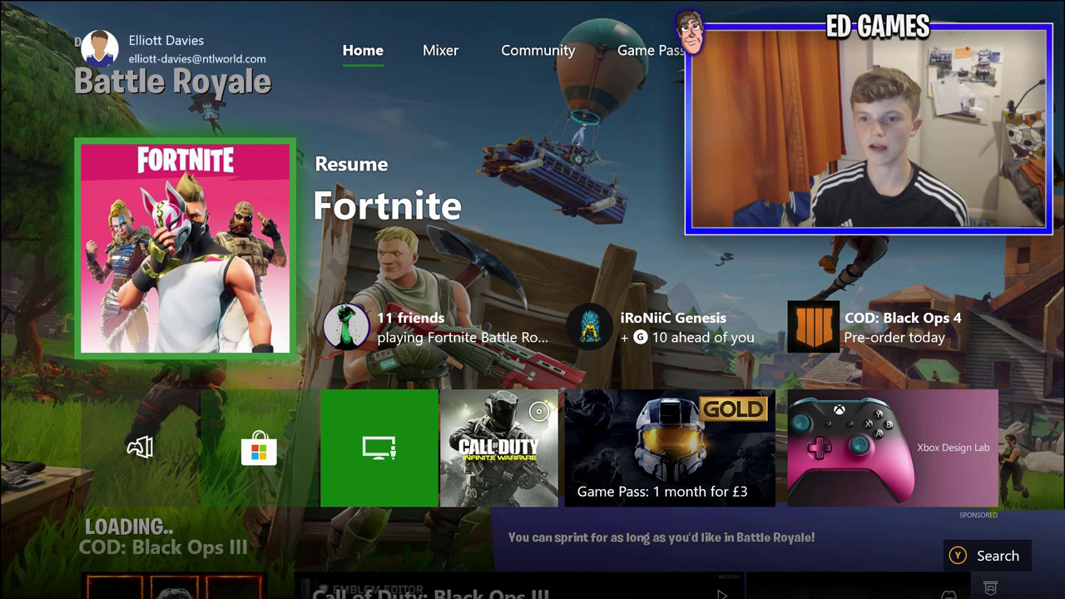
{"action": "key", "text": "Right"}
{"action": "key", "text": "Left"}
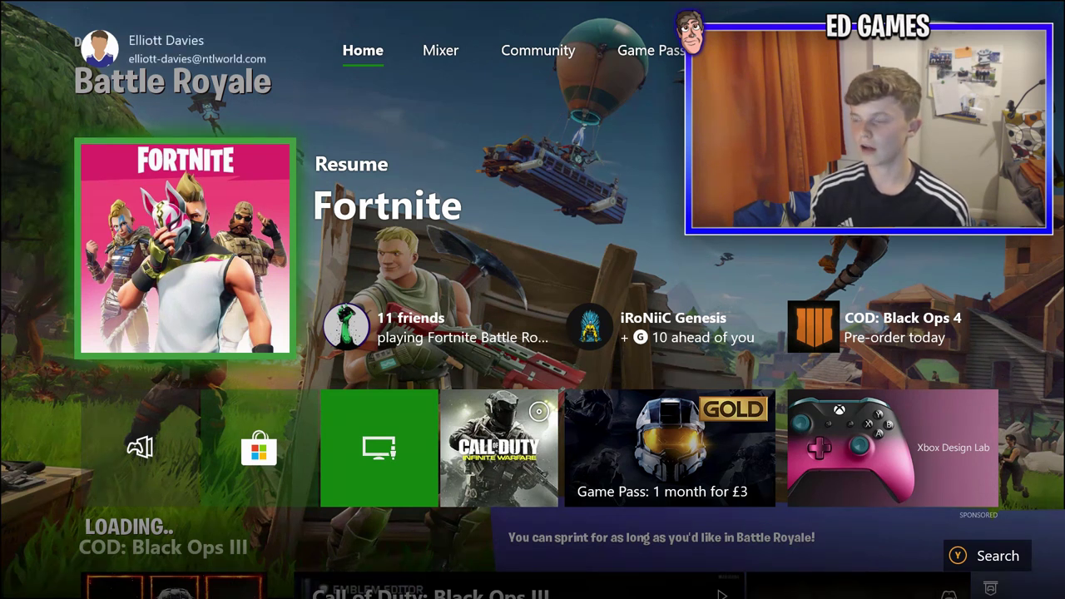
{"action": "key", "text": "Right"}
{"action": "key", "text": "Left"}
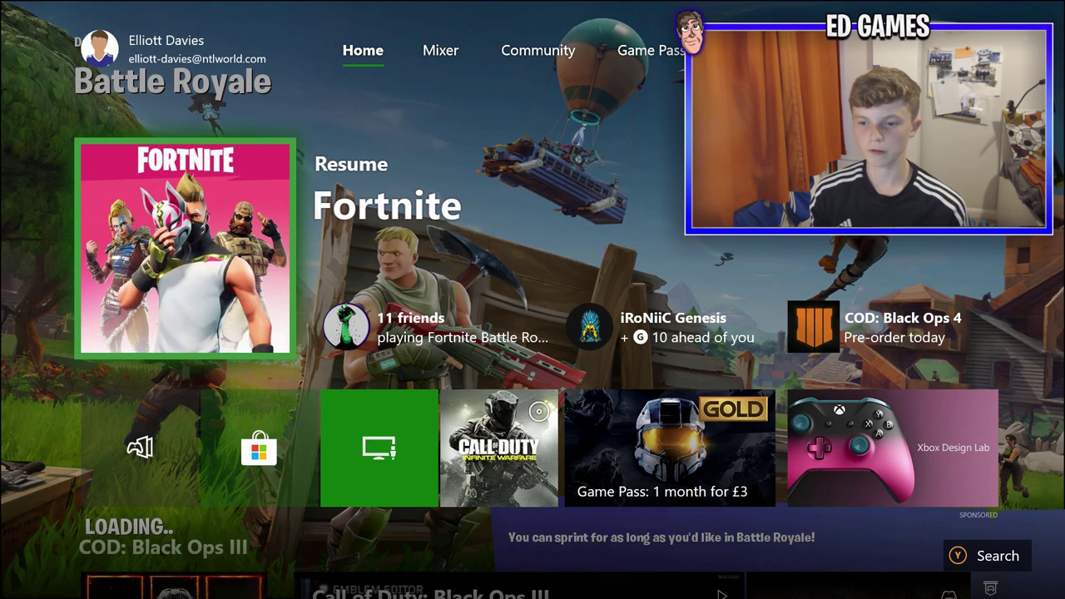
Look over the My games & apps and Microsoft Store shortcuts, then return to the profile
{"action": "key", "text": "Down"}
{"action": "key", "text": "Right"}
{"action": "key", "text": "Left"}
{"action": "key", "text": "Up"}
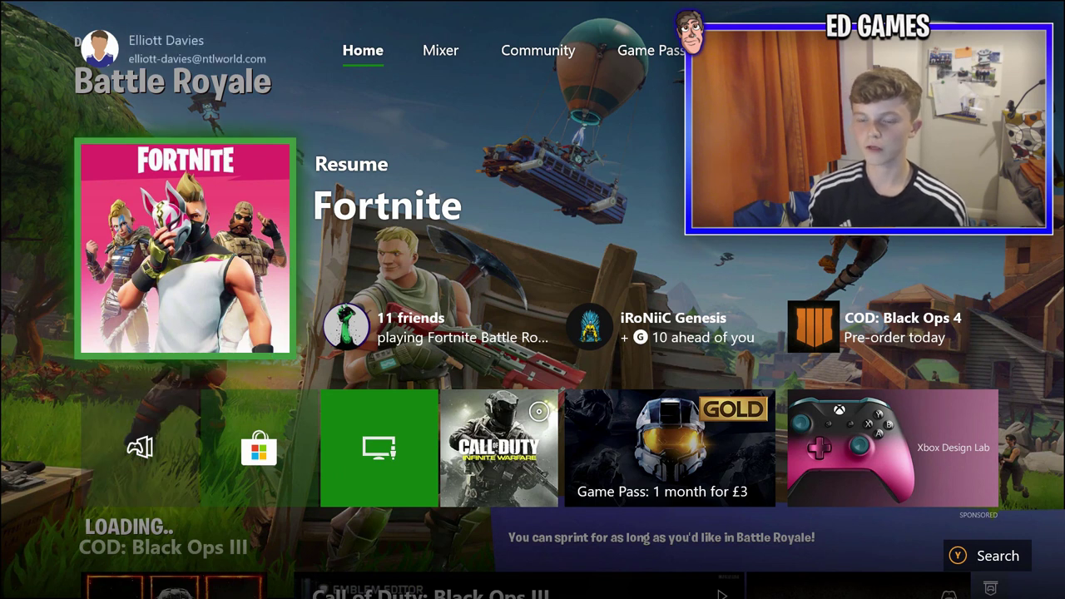
{"action": "key", "text": "Up"}
{"action": "key", "text": "Left"}
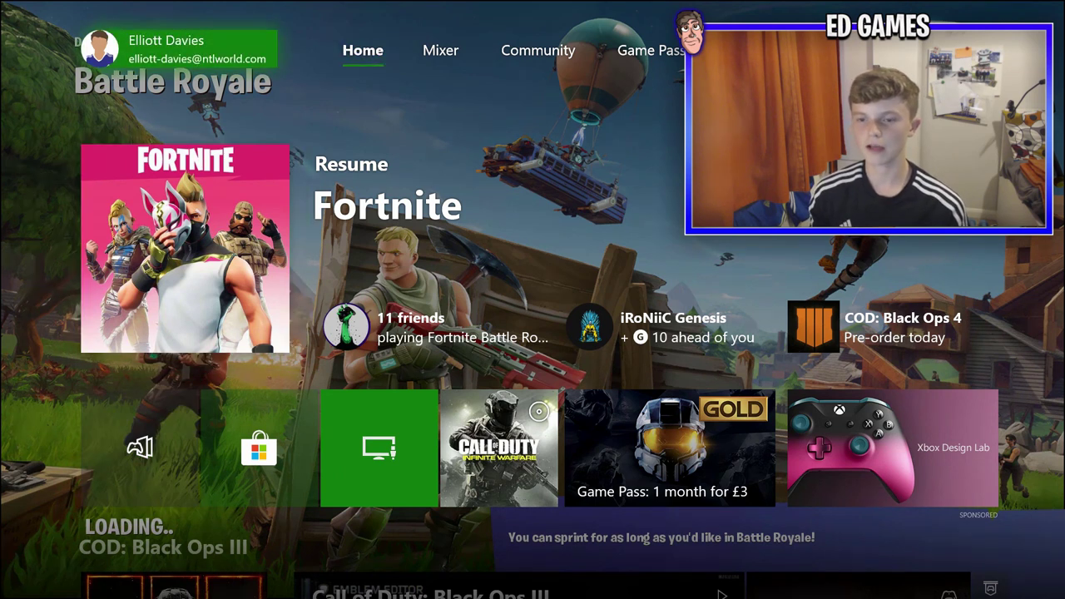
Go through the Guide to its System section and open Settings
{"action": "key", "text": "super"}
{"action": "key", "text": "Right"}
{"action": "key", "text": "Right"}
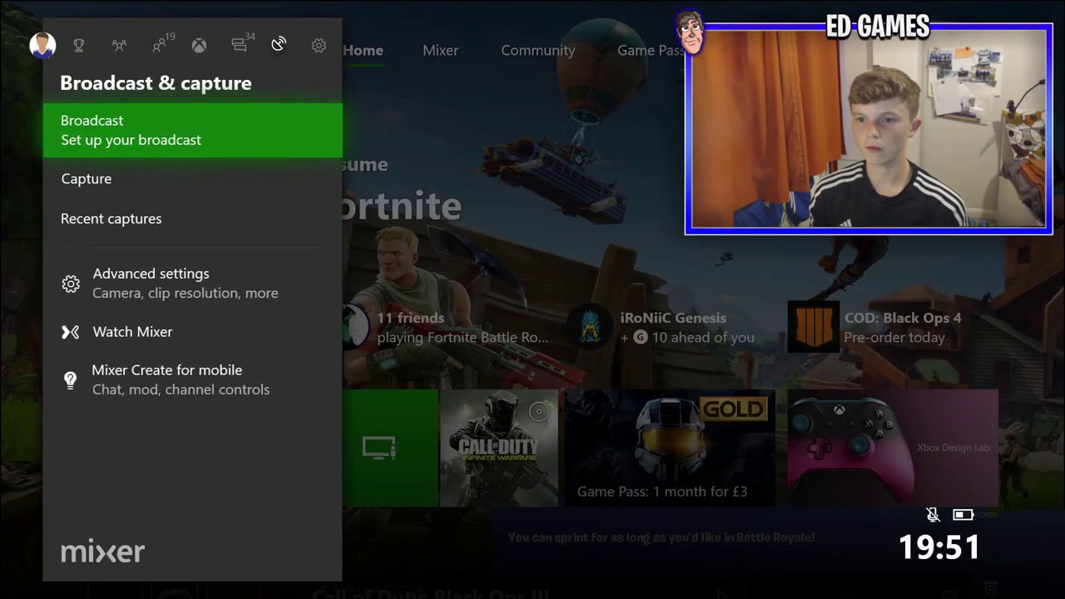
{"action": "key", "text": "Right"}
{"action": "key", "text": "Down"}
{"action": "key", "text": "Escape"}
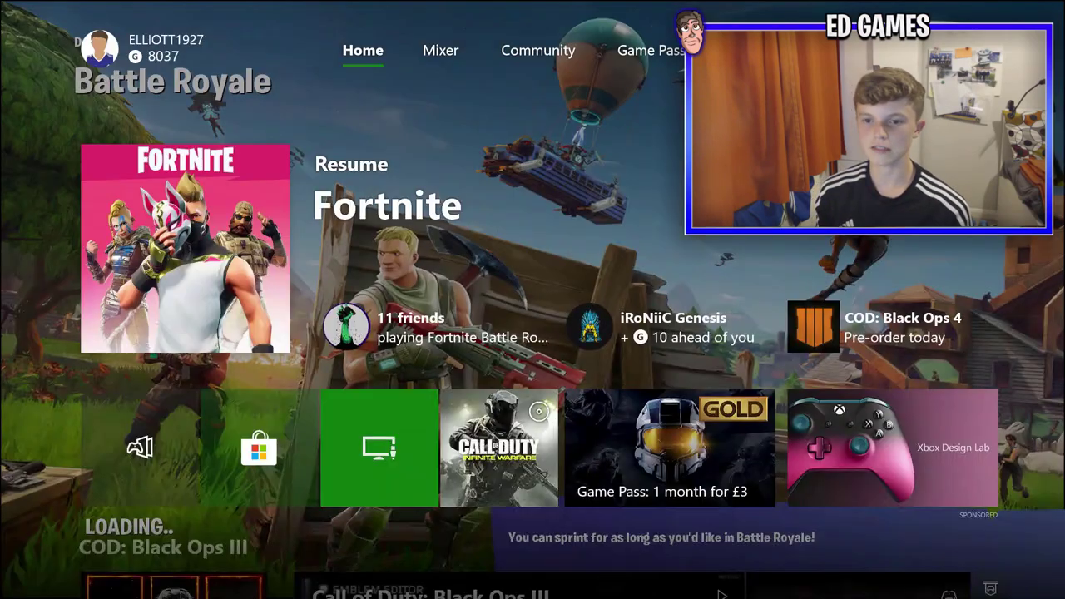
Go to Personalisation in Settings and open the My home Xbox option
{"action": "key", "text": "Left"}
{"action": "key", "text": "Up"}
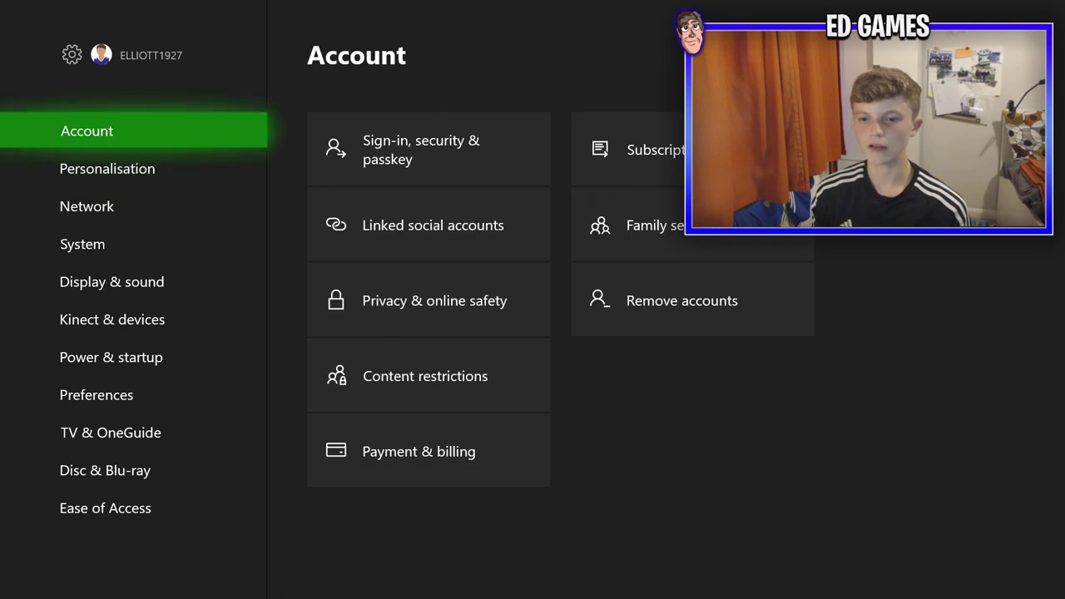
{"action": "key", "text": "Down"}
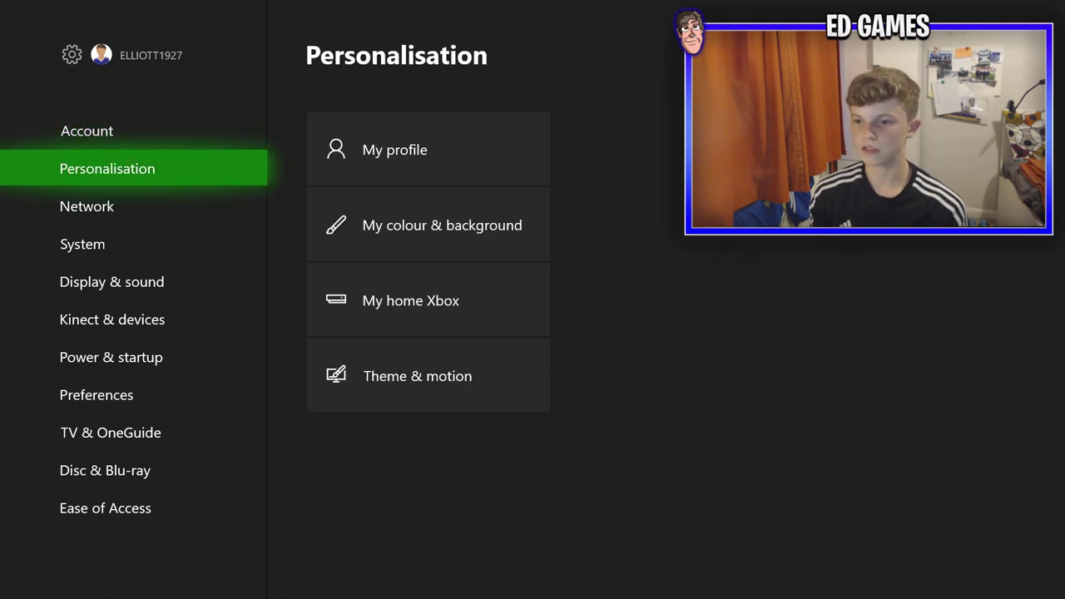
{"action": "key", "text": "Right"}
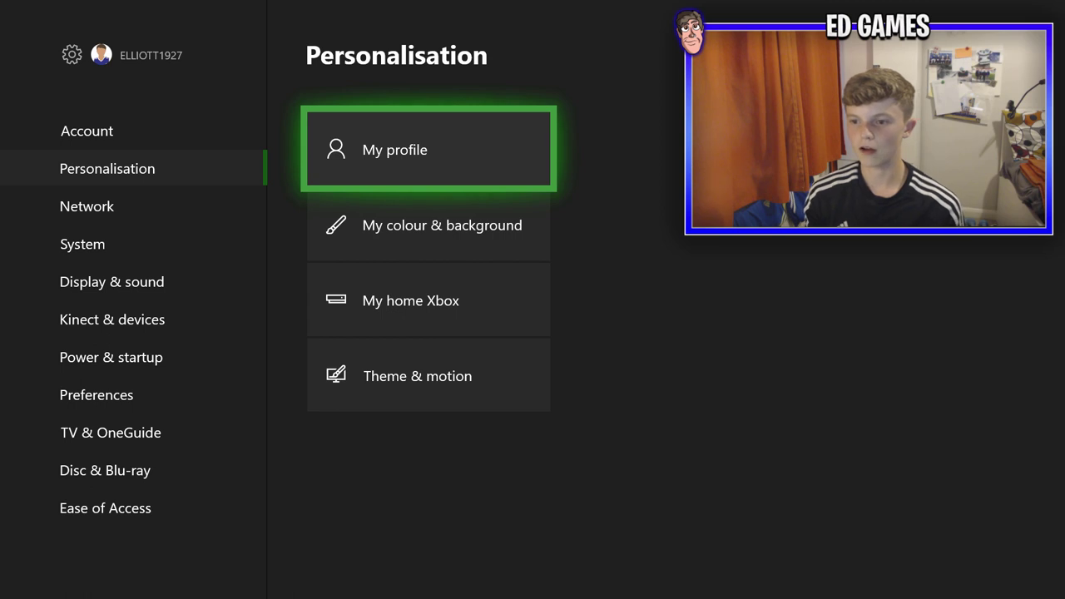
{"action": "key", "text": "Down"}
{"action": "key", "text": "Down"}
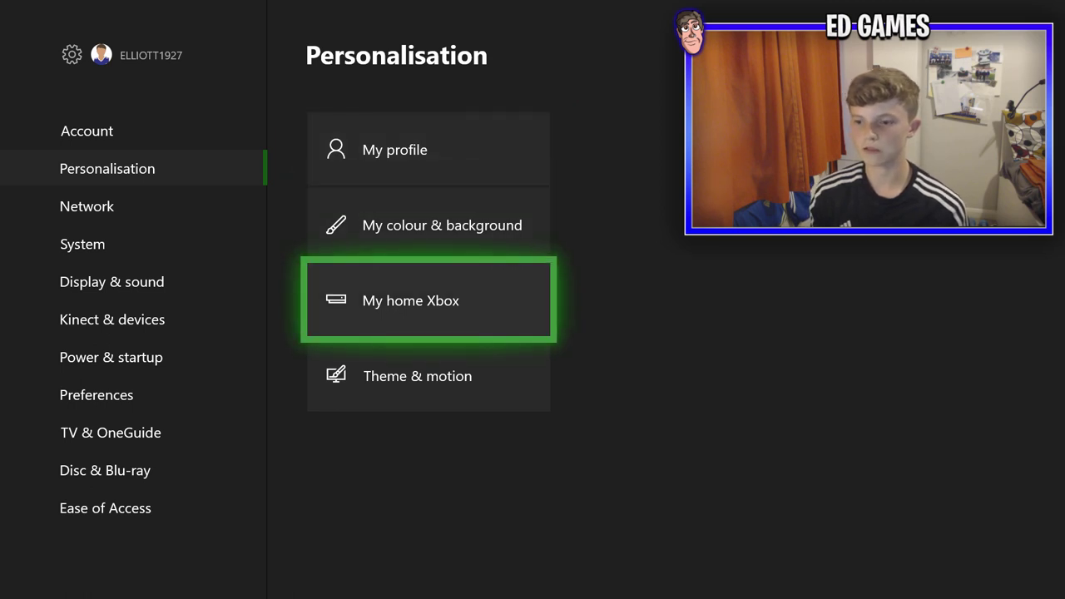
{"action": "key", "text": "Return"}
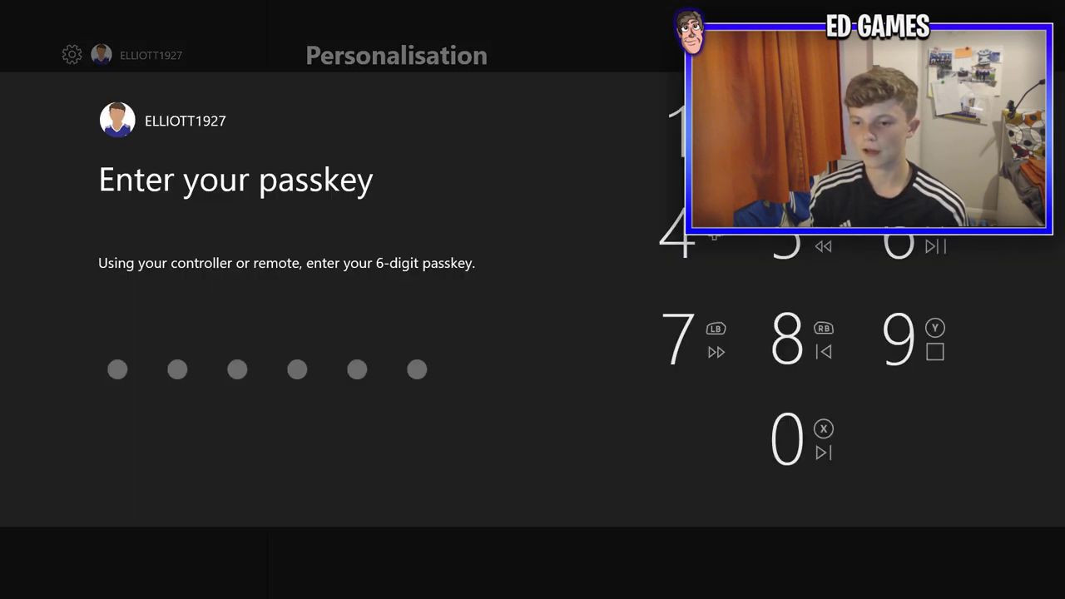
Enter the 6-digit account passkey, make this console the home Xbox, then back out
{"action": "type", "text": "000000"}
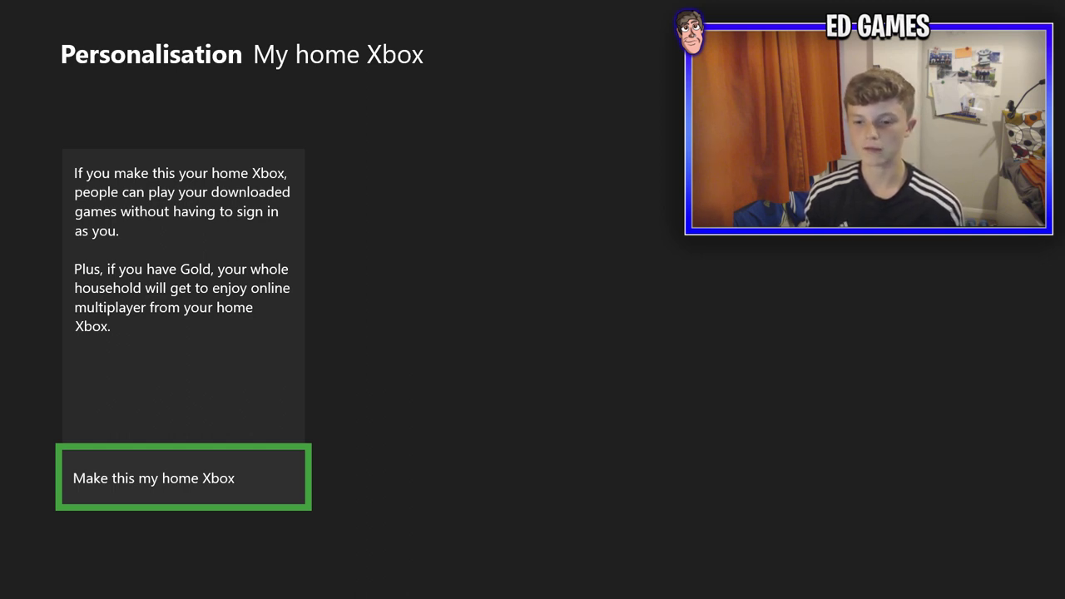
{"action": "key", "text": "Escape"}
{"action": "key", "text": "Left"}
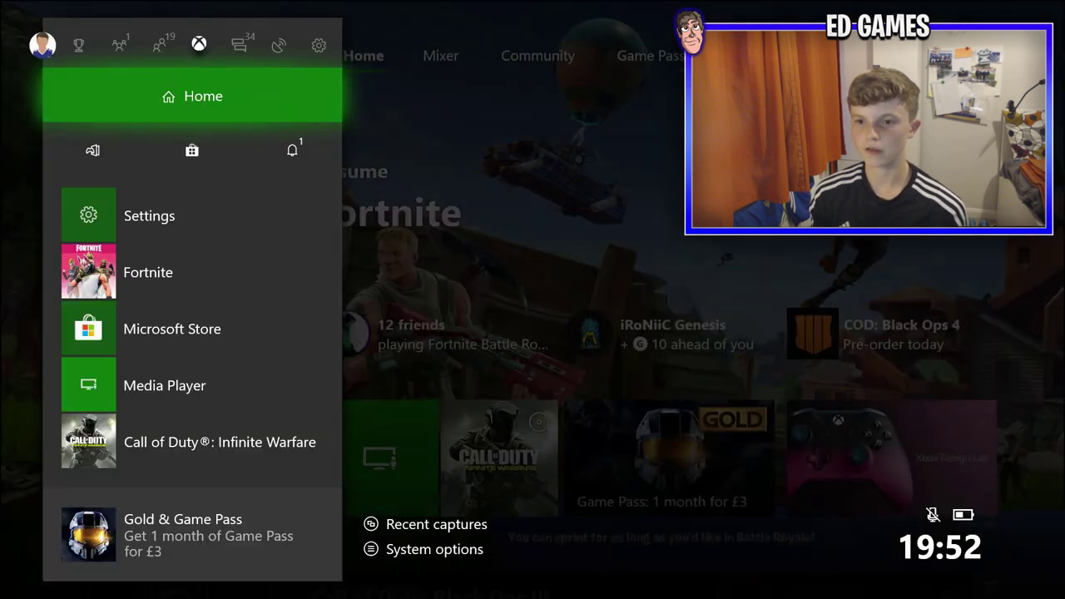
Open the full games and apps library from My games & apps in the Guide
{"action": "key", "text": "Left"}
{"action": "key", "text": "Down"}
{"action": "key", "text": "Right"}
{"action": "key", "text": "Down"}
{"action": "key", "text": "Return"}
{"action": "key", "text": "Down"}
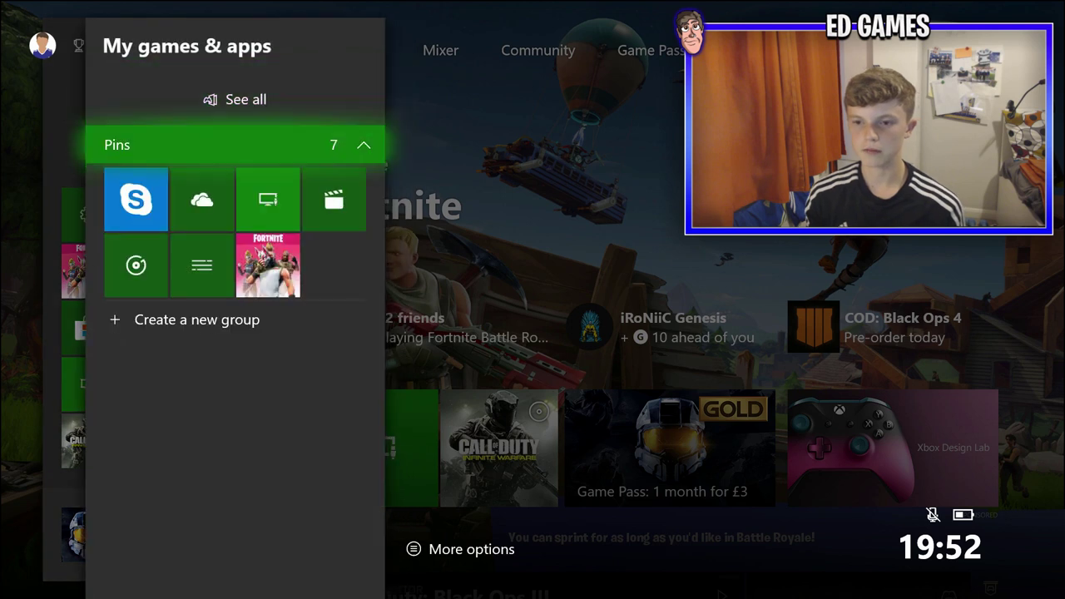
{"action": "key", "text": "Escape"}
{"action": "key", "text": "Return"}
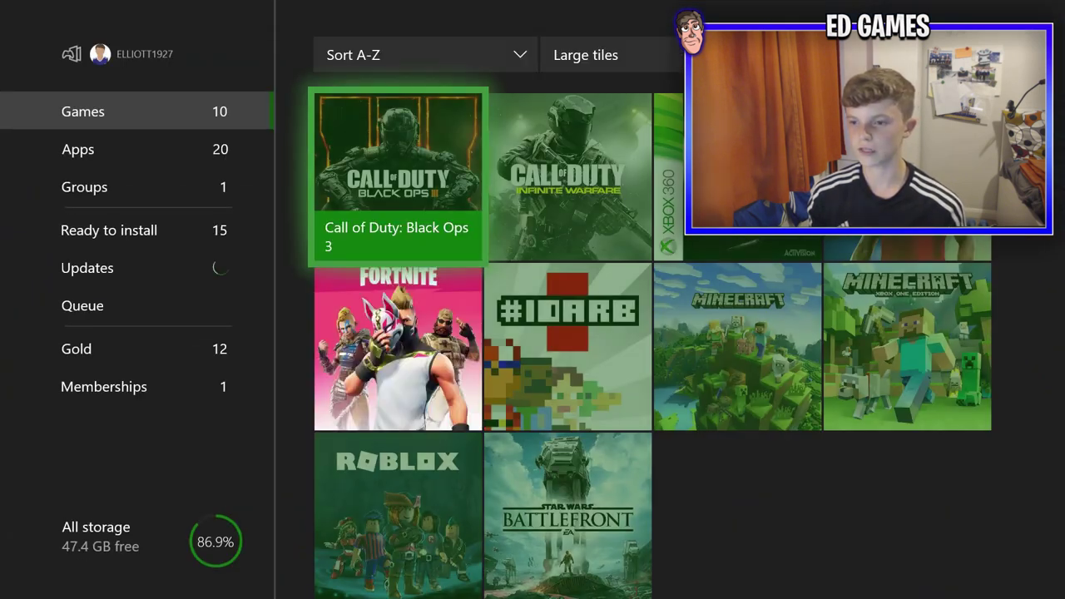
Browse the ten installed game tiles, including COD: Black Ops II, then leave the library
{"action": "key", "text": "Right"}
{"action": "key", "text": "Down"}
{"action": "key", "text": "Right"}
{"action": "key", "text": "Left"}
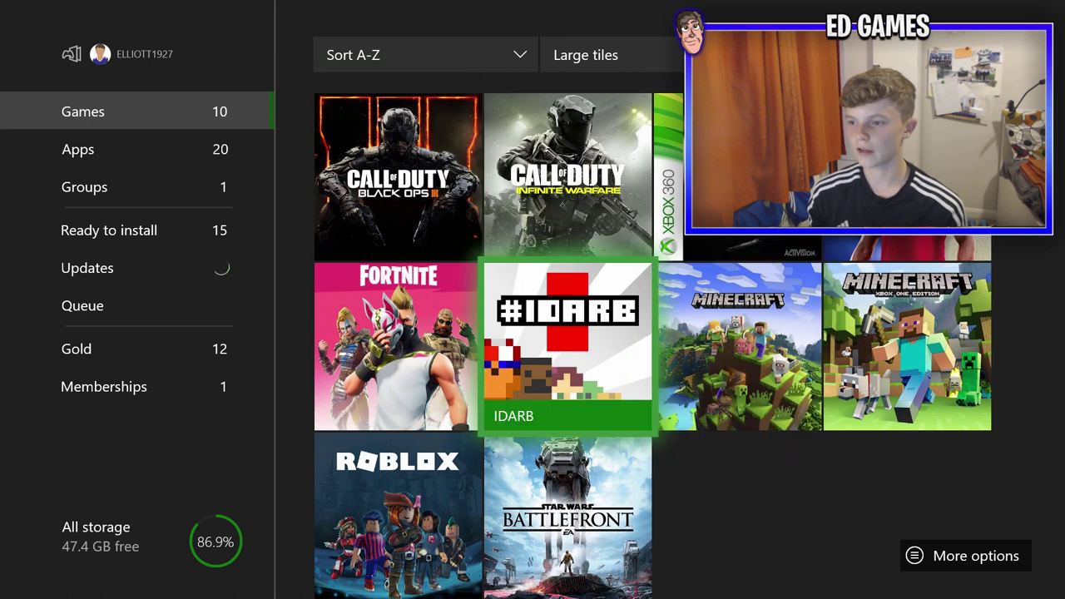
{"action": "key", "text": "Up"}
{"action": "key", "text": "Right"}
{"action": "key", "text": "Left"}
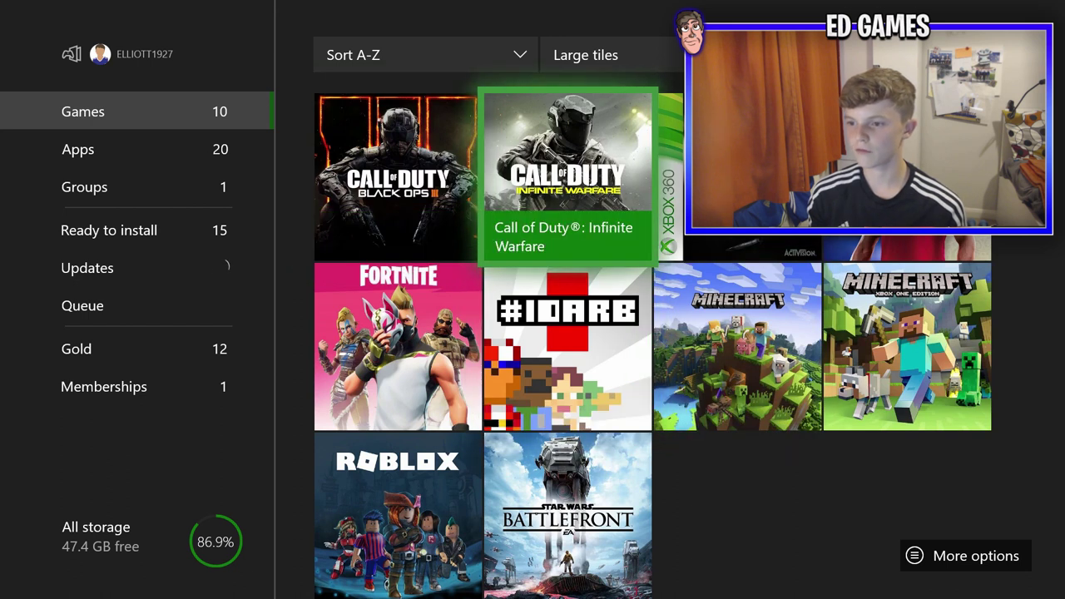
{"action": "key", "text": "Right"}
{"action": "key", "text": "Down"}
{"action": "key", "text": "Left"}
{"action": "key", "text": "Left"}
{"action": "key", "text": "Down"}
{"action": "key", "text": "Up"}
{"action": "key", "text": "Right"}
{"action": "key", "text": "Up"}
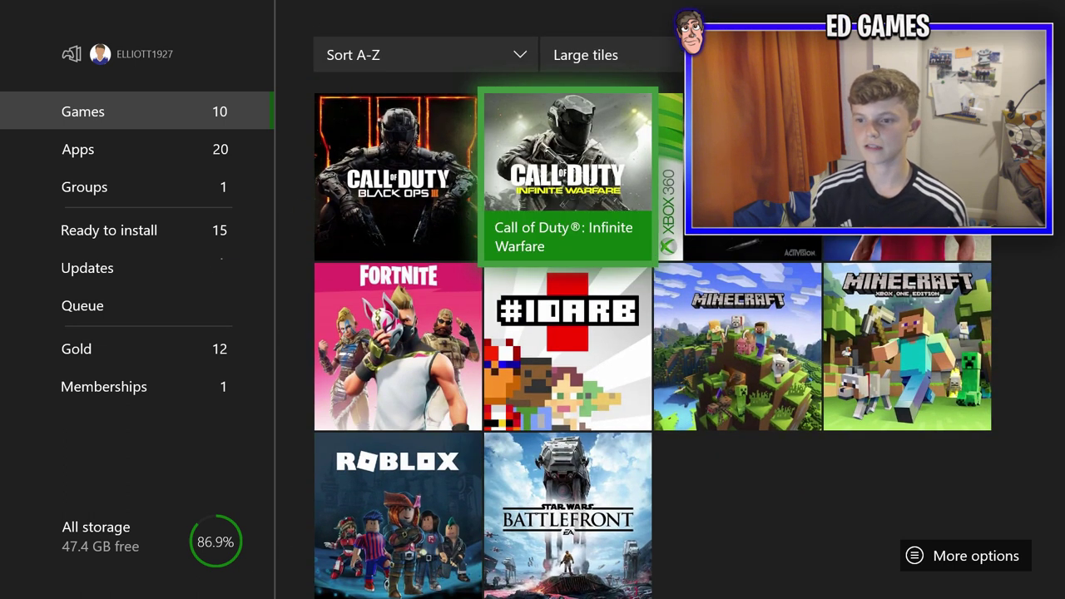
{"action": "key", "text": "Left"}
{"action": "key", "text": "Right"}
{"action": "key", "text": "Right"}
{"action": "key", "text": "Right"}
{"action": "key", "text": "Down"}
{"action": "key", "text": "Left"}
{"action": "key", "text": "Up"}
{"action": "key", "text": "Left"}
{"action": "key", "text": "Right"}
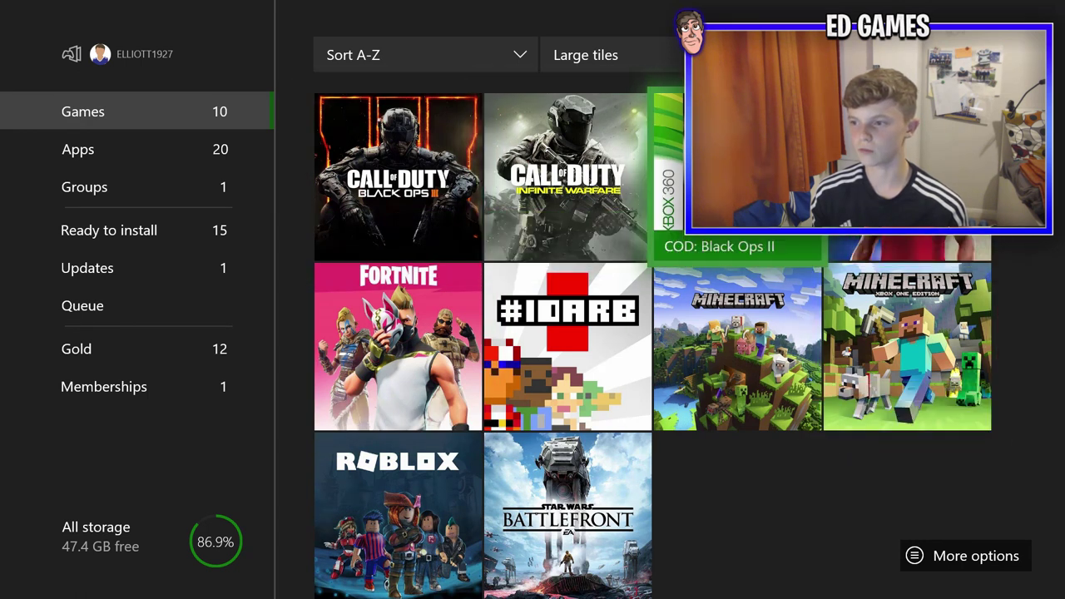
{"action": "key", "text": "Left"}
{"action": "key", "text": "Right"}
{"action": "key", "text": "Left"}
{"action": "key", "text": "Right"}
{"action": "key", "text": "Left"}
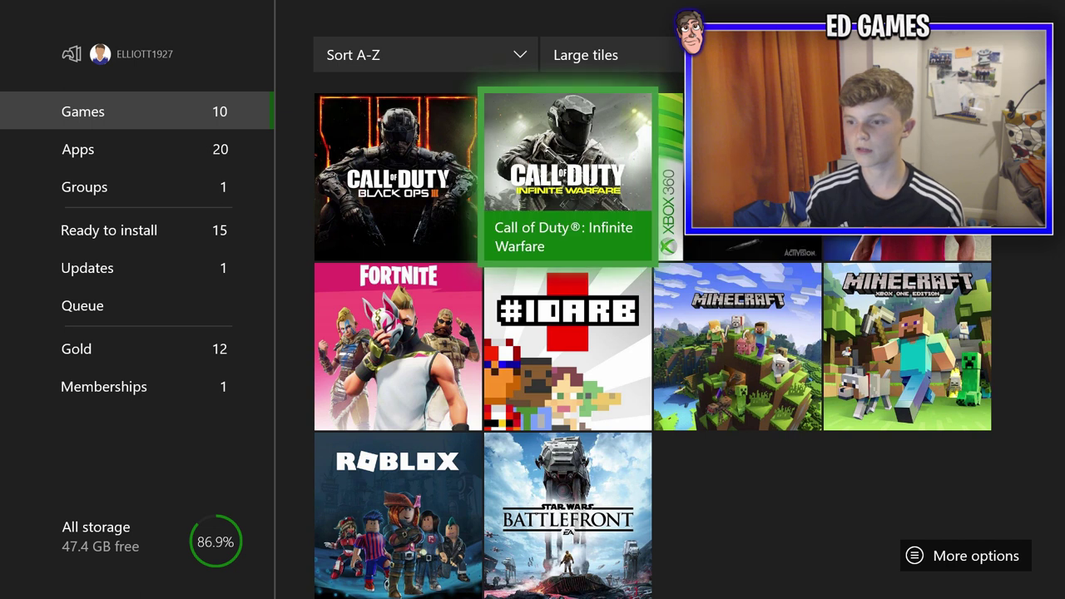
{"action": "key", "text": "Right"}
{"action": "key", "text": "Left"}
{"action": "key", "text": "Right"}
{"action": "key", "text": "Left"}
{"action": "key", "text": "Right"}
{"action": "key", "text": "Left"}
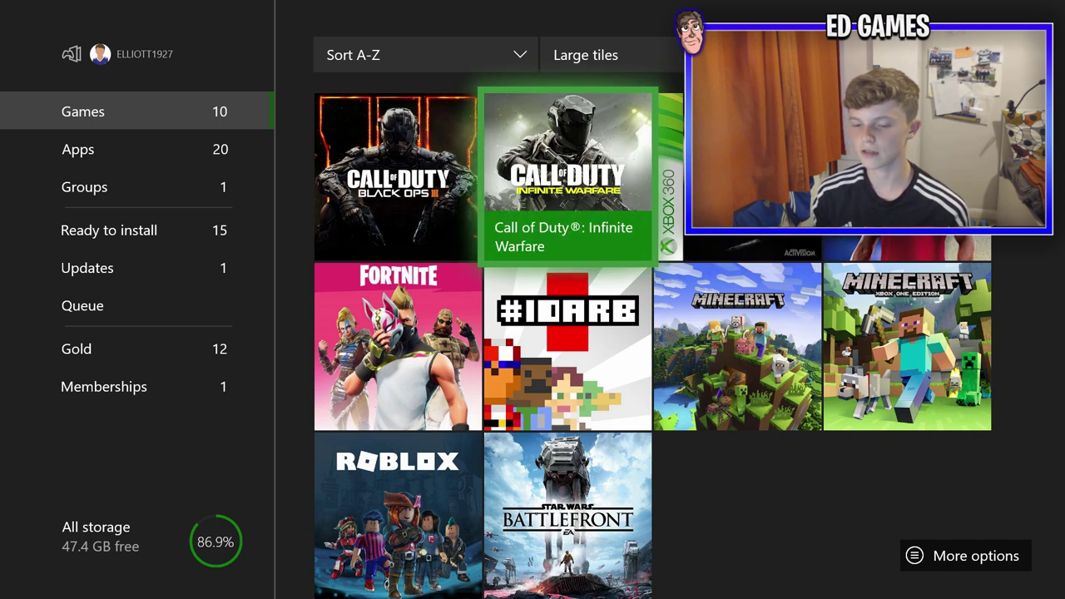
{"action": "key", "text": "Right"}
{"action": "key", "text": "Left"}
{"action": "key", "text": "Left"}
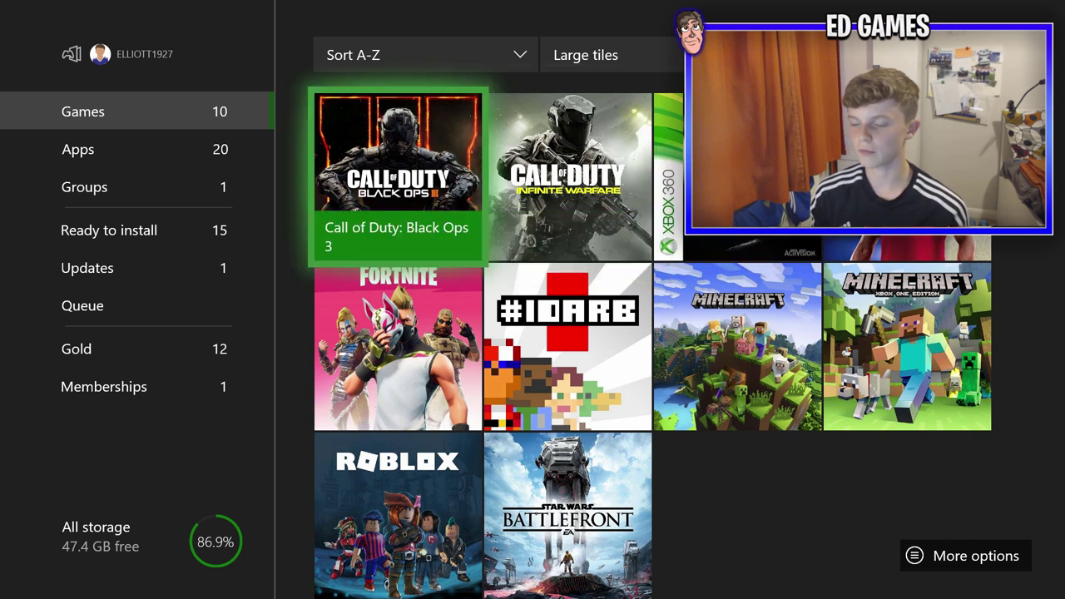
{"action": "key", "text": "Right"}
{"action": "key", "text": "Down"}
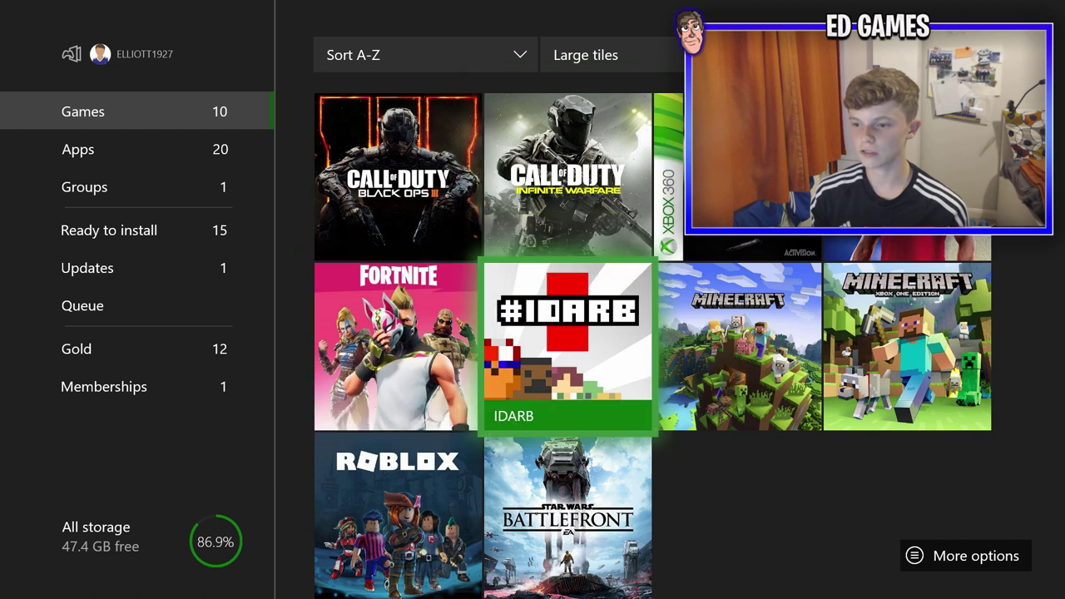
{"action": "key", "text": "Escape"}
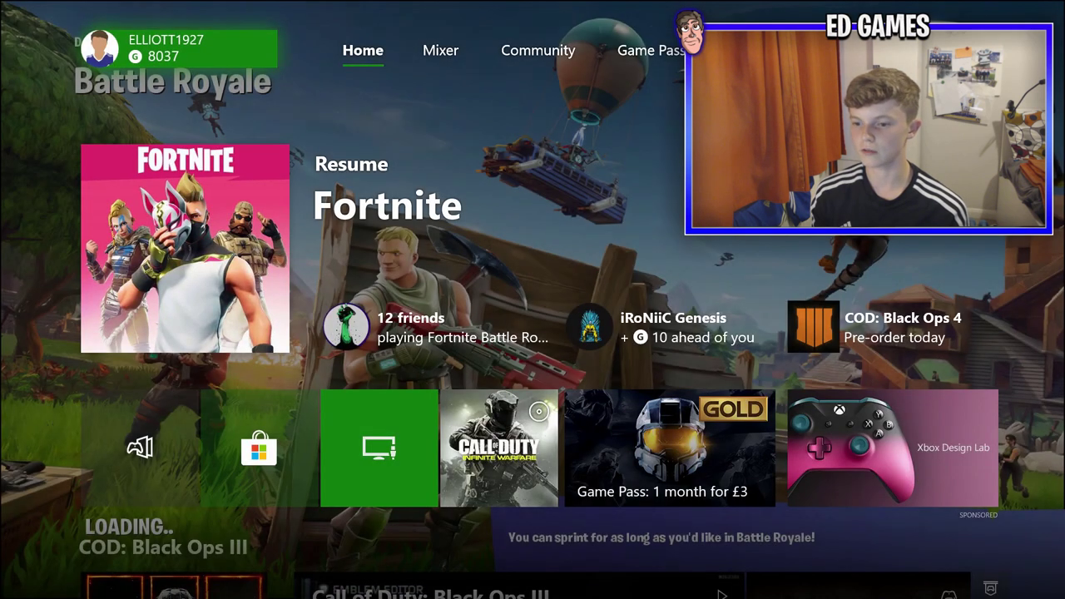
Go to the Store tab and bring up its search
{"action": "key", "text": "Down"}
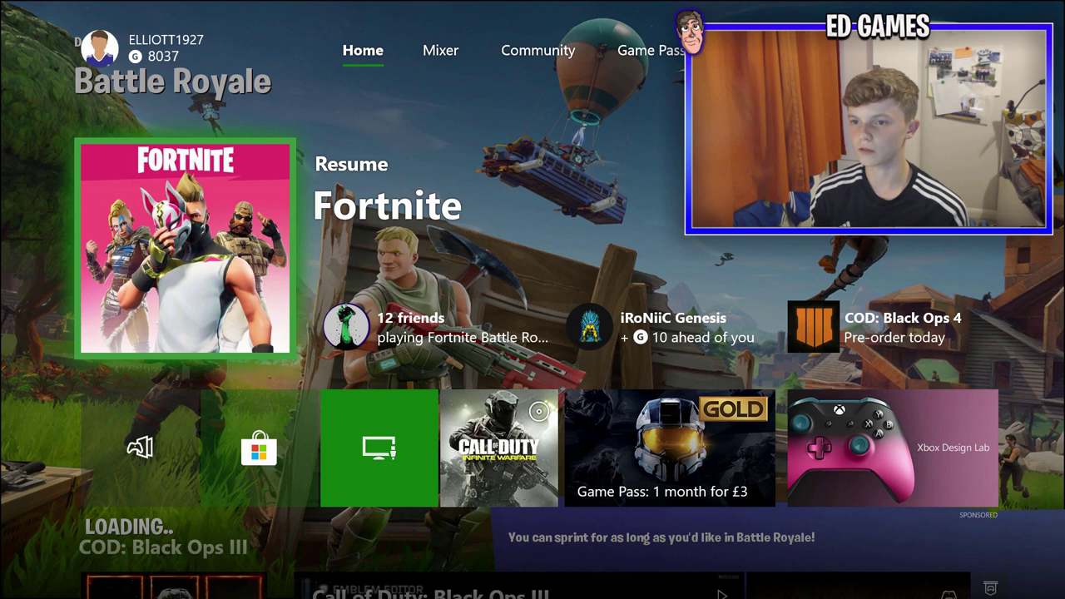
{"action": "key", "text": "Up"}
{"action": "key", "text": "Right"}
{"action": "key", "text": "Right"}
{"action": "key", "text": "Right"}
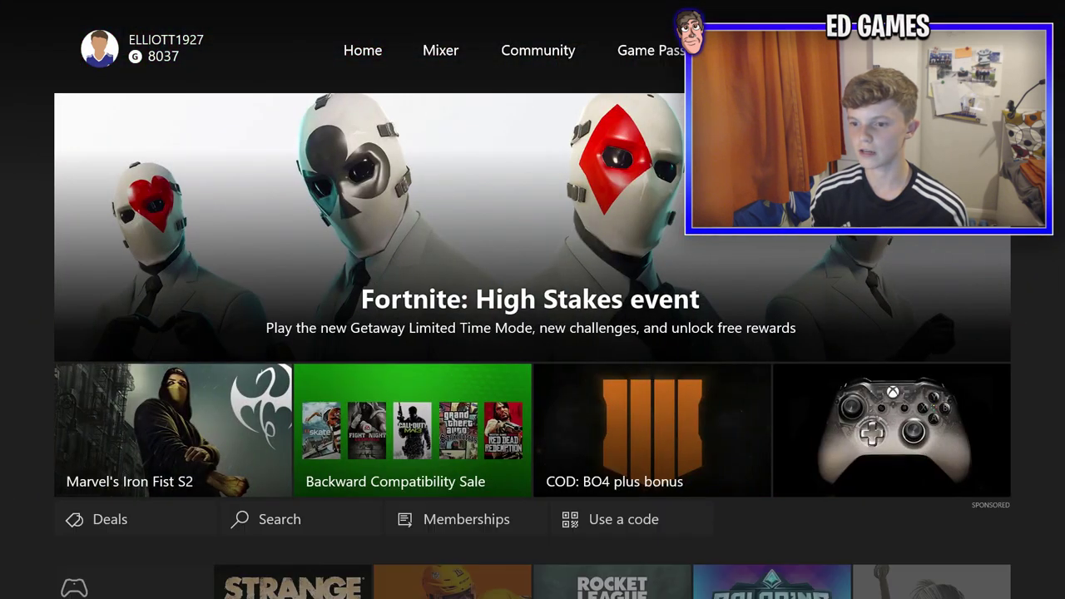
{"action": "key", "text": "Down"}
{"action": "key", "text": "Right"}
{"action": "key", "text": "Return"}
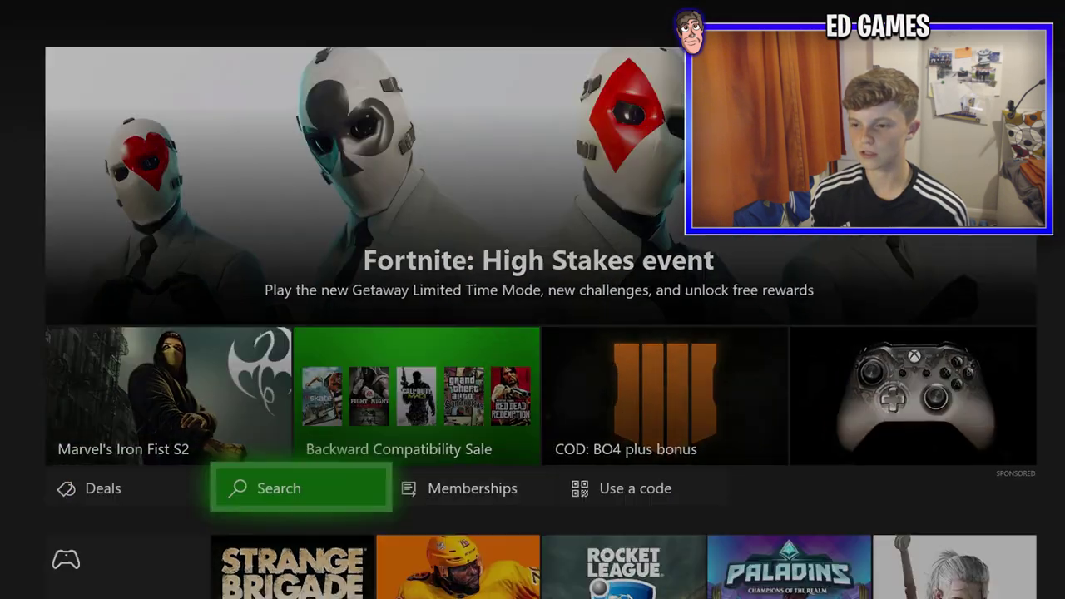
Search the Store for FIFA using the on-screen keyboard
{"action": "key", "text": "Right"}
{"action": "key", "text": "Down"}
{"action": "key", "text": "Right"}
{"action": "key", "text": "Right"}
{"action": "key", "text": "Caps_Lock"}
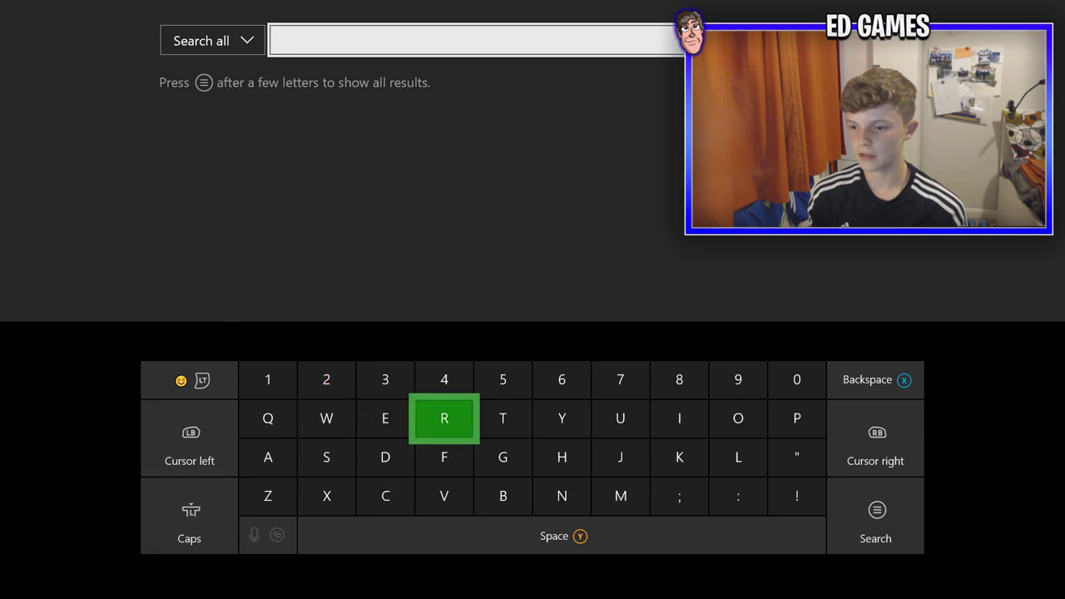
{"action": "key", "text": "Down"}
{"action": "key", "text": "Return"}
{"action": "key", "text": "Up"}
{"action": "key", "text": "Right"}
{"action": "key", "text": "Right"}
{"action": "key", "text": "Right"}
{"action": "key", "text": "Right"}
{"action": "key", "text": "Return"}
{"action": "key", "text": "Left"}
{"action": "key", "text": "Down"}
{"action": "key", "text": "Left"}
{"action": "key", "text": "Left"}
{"action": "key", "text": "Left"}
{"action": "key", "text": "Return"}
{"action": "key", "text": "Left"}
{"action": "key", "text": "Left"}
{"action": "key", "text": "Left"}
{"action": "key", "text": "Return"}
{"action": "key", "text": "Up"}
{"action": "key", "text": "Up"}
{"action": "key", "text": "Up"}
Open the FIFA 19 Standard Edition store page, then return to the Home tab
{"action": "key", "text": "Left"}
{"action": "key", "text": "Left"}
{"action": "key", "text": "Left"}
{"action": "key", "text": "Left"}
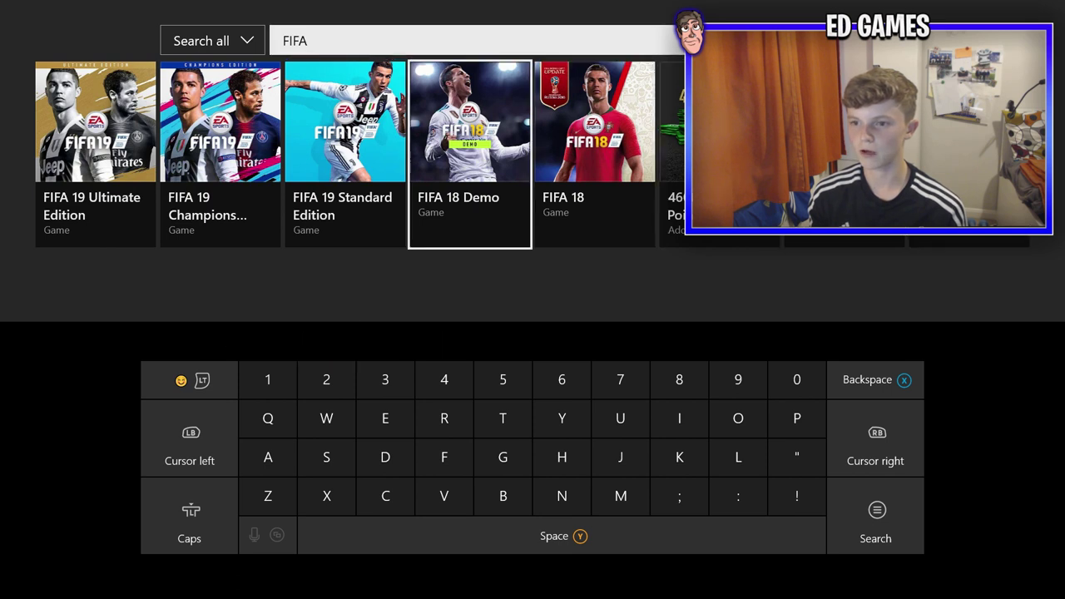
{"action": "key", "text": "Left"}
{"action": "key", "text": "Return"}
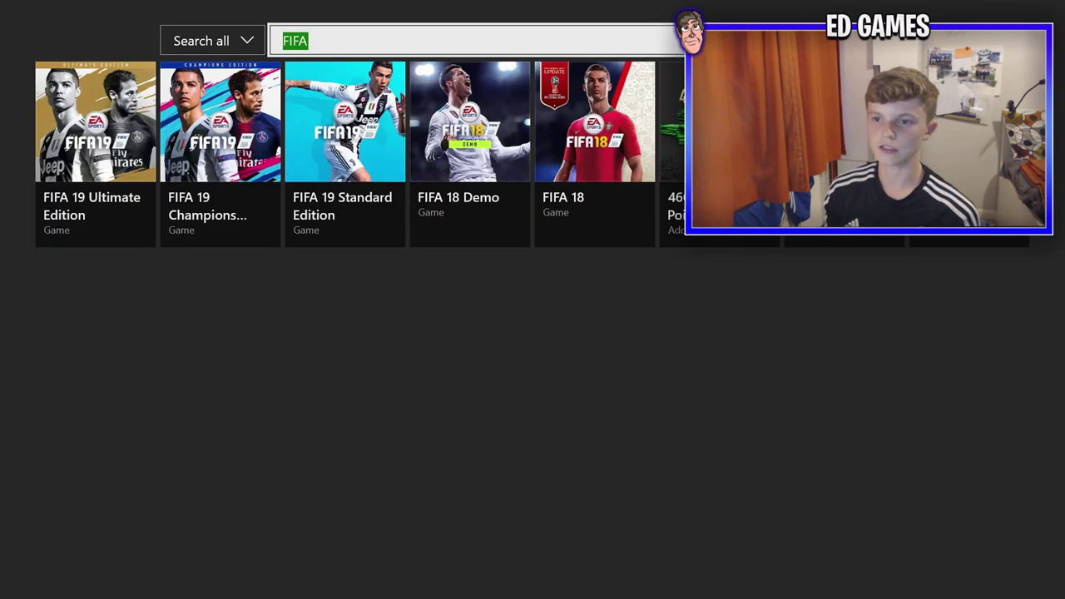
{"action": "key", "text": "Escape"}
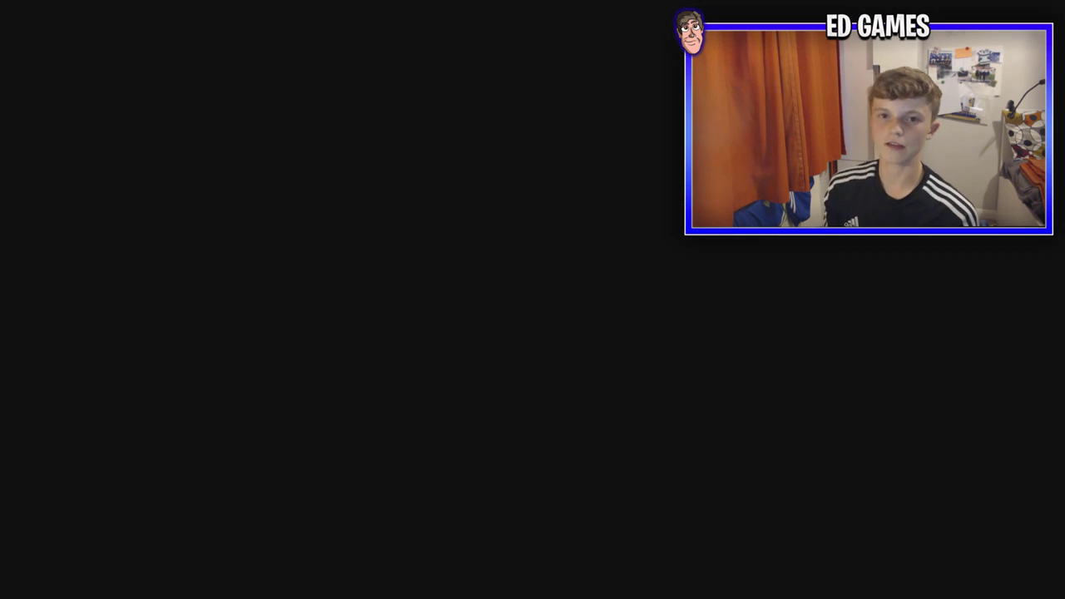
{"action": "key", "text": "Up"}
{"action": "key", "text": "Up"}
{"action": "key", "text": "Left"}
{"action": "key", "text": "Left"}
{"action": "key", "text": "Left"}
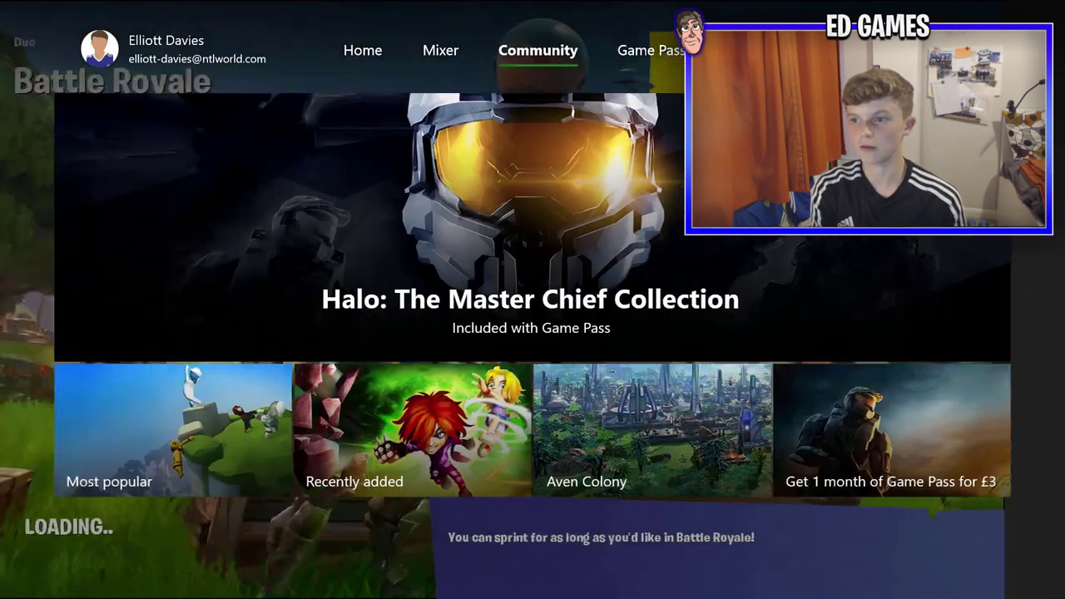
{"action": "key", "text": "Left"}
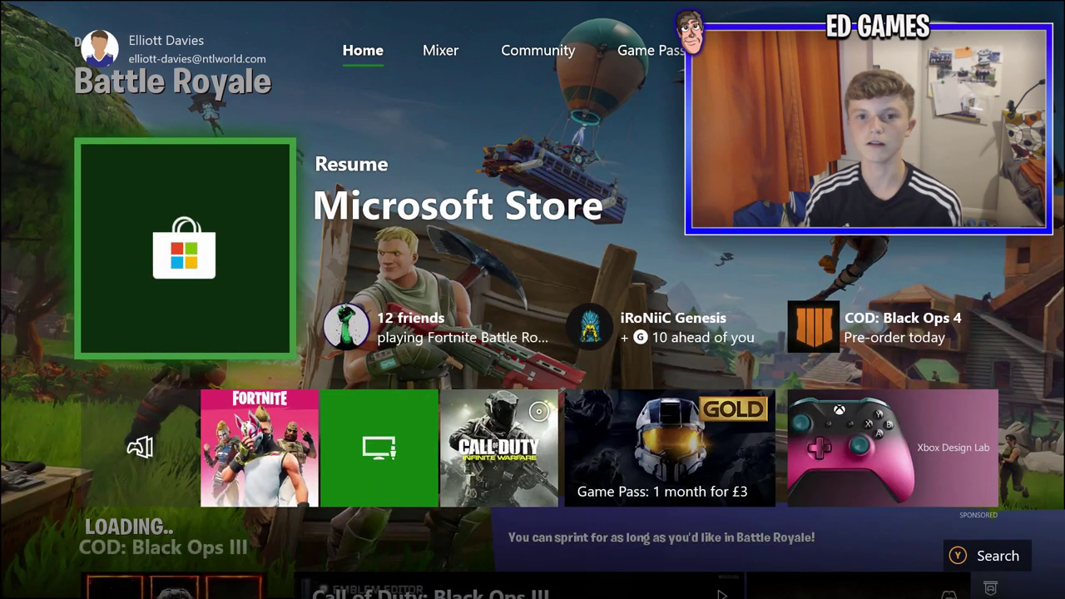